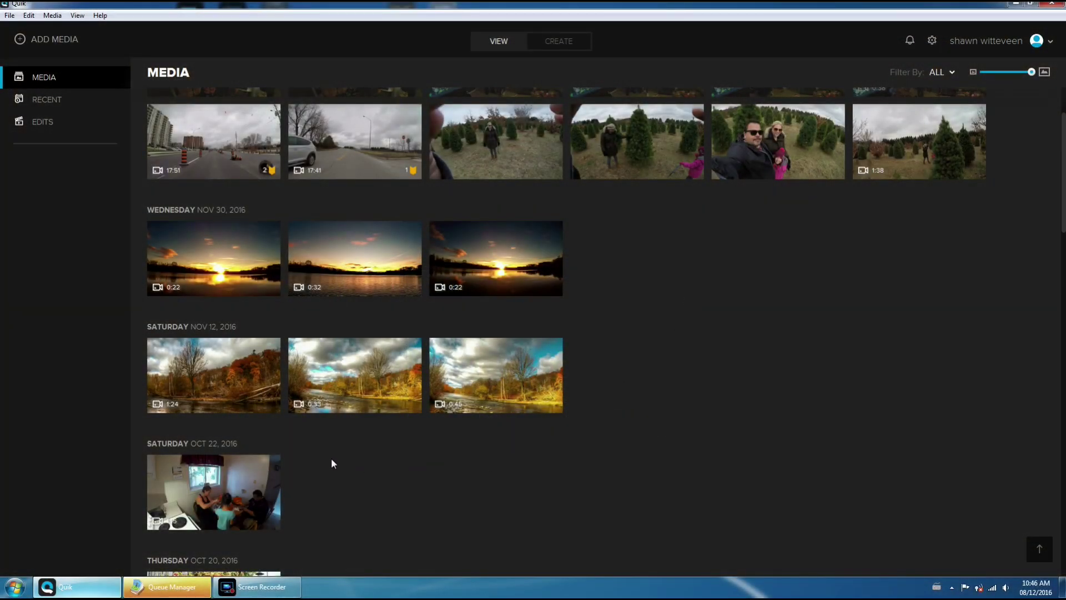
View the app's version information from the Help menu, then close it.
{"action": "left_click", "coordinate": [100, 16]}
{"action": "left_click", "coordinate": [118, 53]}
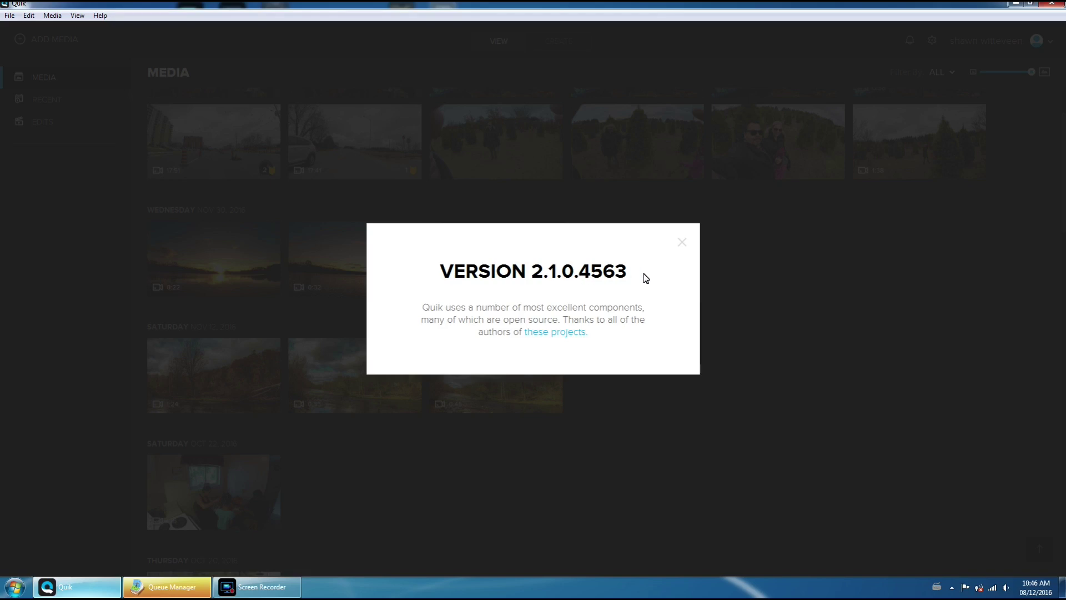
{"action": "left_click", "coordinate": [683, 242]}
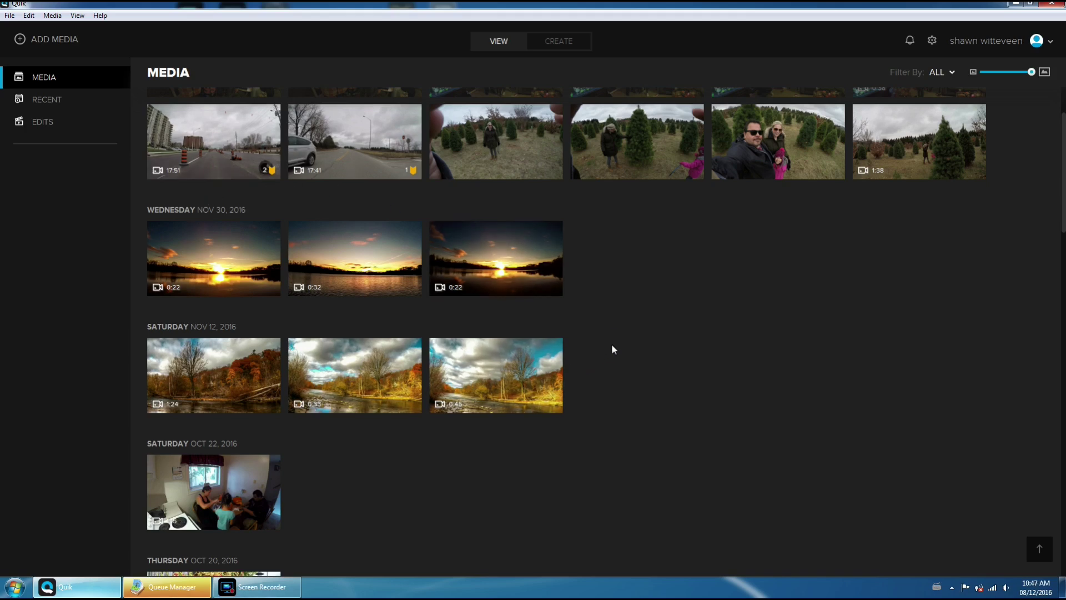
Select the 17:41 driving clip and open it in the single-clip player.
{"action": "scroll", "coordinate": [612, 346], "scroll_direction": "down", "scroll_amount": 1}
{"action": "scroll", "coordinate": [613, 345], "scroll_direction": "up", "scroll_amount": 1}
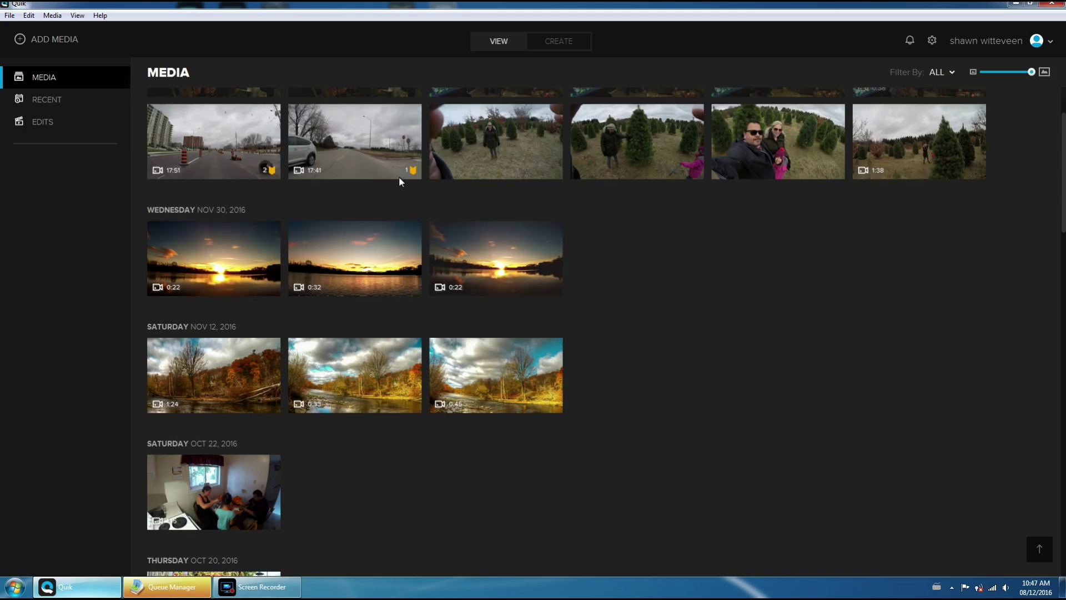
{"action": "left_click", "coordinate": [358, 151]}
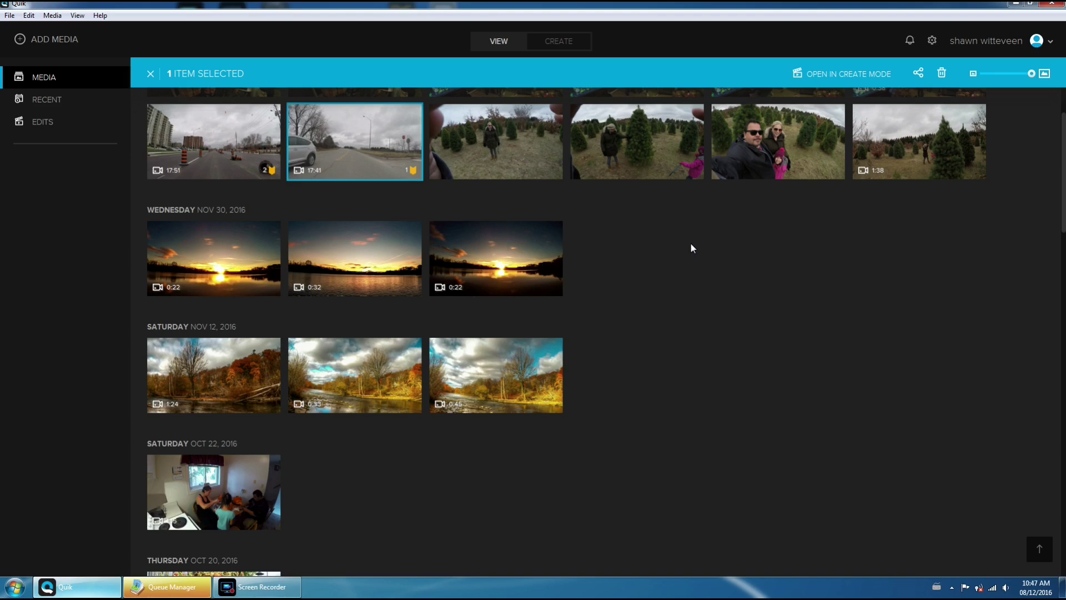
{"action": "key", "text": "Return"}
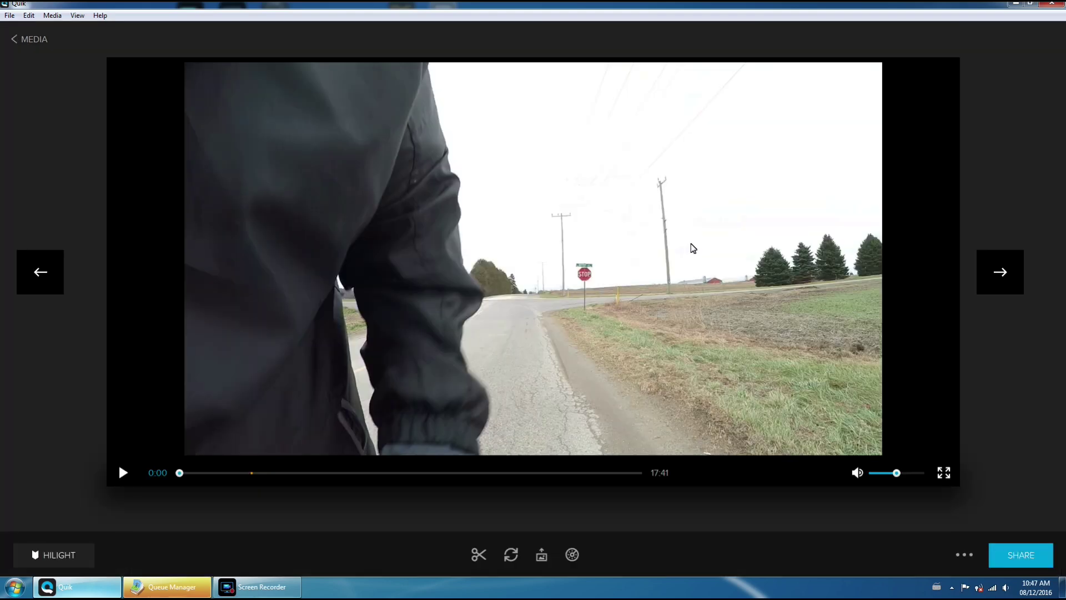
Enable GoPro Logo, Info Cluster, Speed Tracker, GPS Path, Speedometer and G-Force gauges, and save.
{"action": "left_click", "coordinate": [572, 554]}
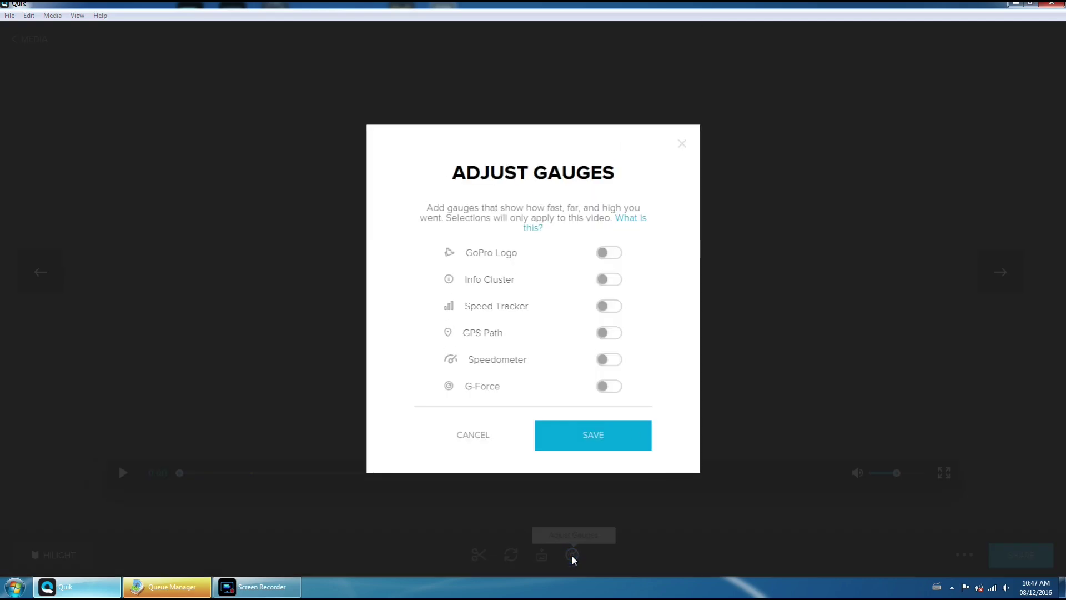
{"action": "left_click", "coordinate": [610, 256]}
{"action": "left_click", "coordinate": [613, 308]}
{"action": "left_click", "coordinate": [613, 335]}
{"action": "left_click", "coordinate": [614, 362]}
{"action": "left_click", "coordinate": [612, 387]}
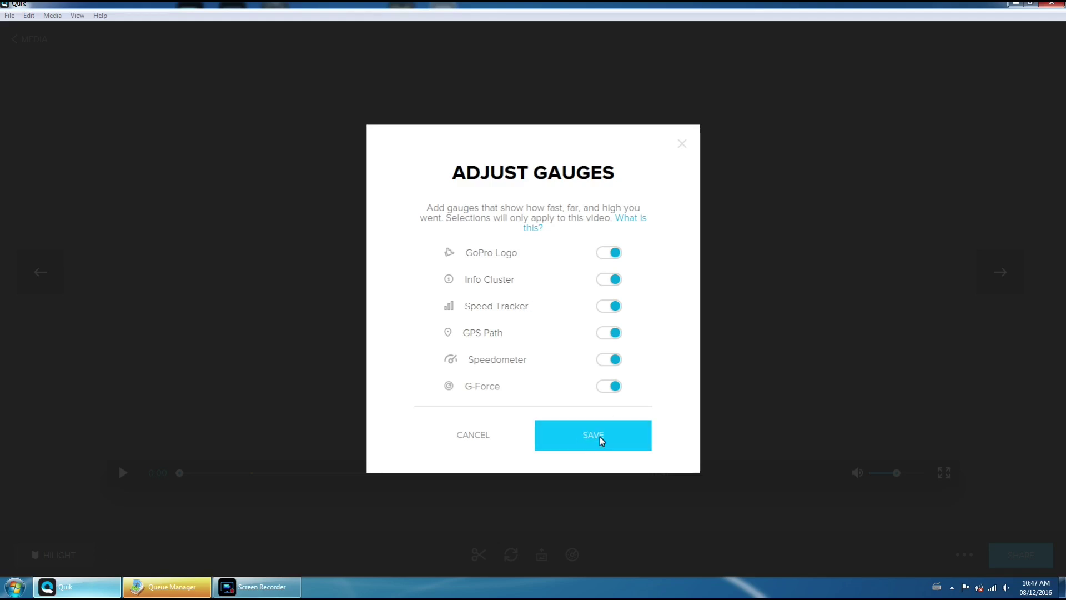
{"action": "left_click", "coordinate": [602, 440]}
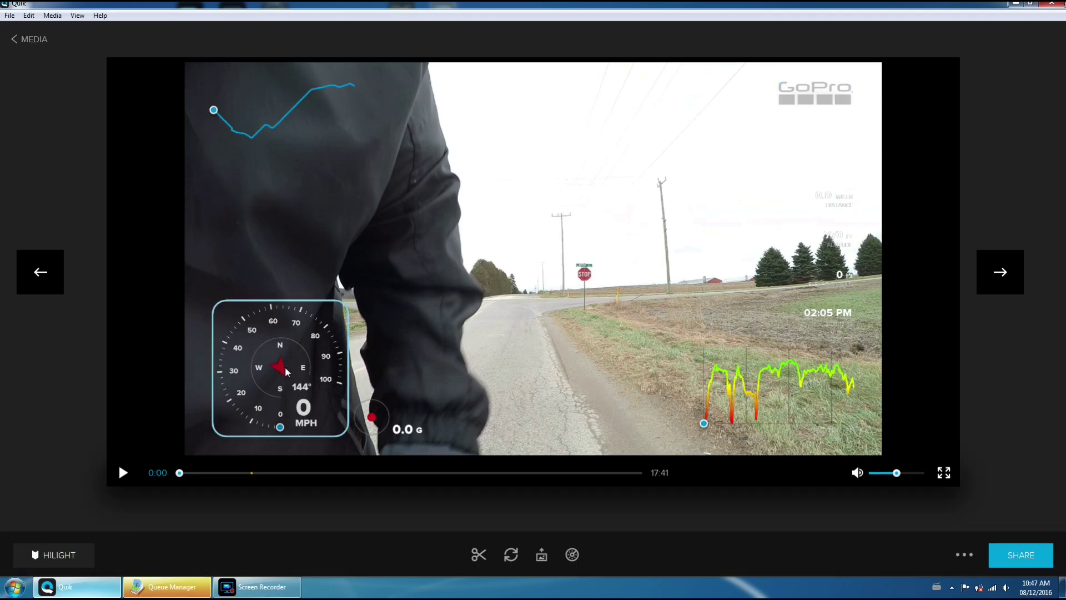
Reposition the speedometer gauge and enlarge it, keeping it fully inside the lower-left of the frame.
{"action": "left_click_drag", "start_coordinate": [286, 371], "coordinate": [251, 345]}
{"action": "left_click_drag", "start_coordinate": [205, 303], "coordinate": [186, 246]}
{"action": "left_click_drag", "start_coordinate": [341, 249], "coordinate": [368, 224]}
{"action": "left_click_drag", "start_coordinate": [293, 302], "coordinate": [315, 306]}
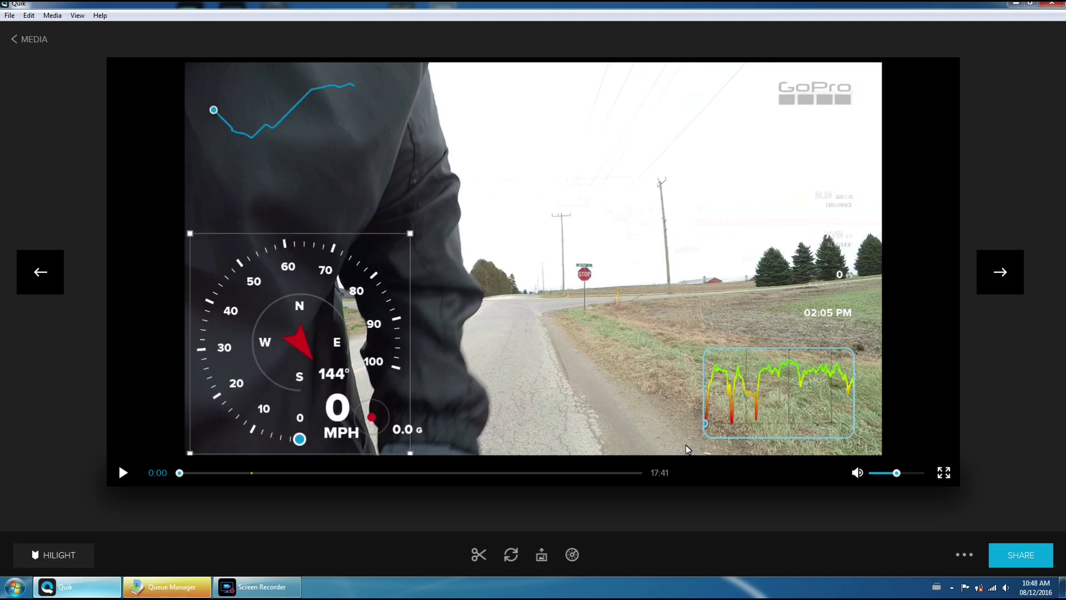
Switch off the GoPro Logo overlay in the gauge settings and save the remaining five gauges.
{"action": "left_click", "coordinate": [571, 556]}
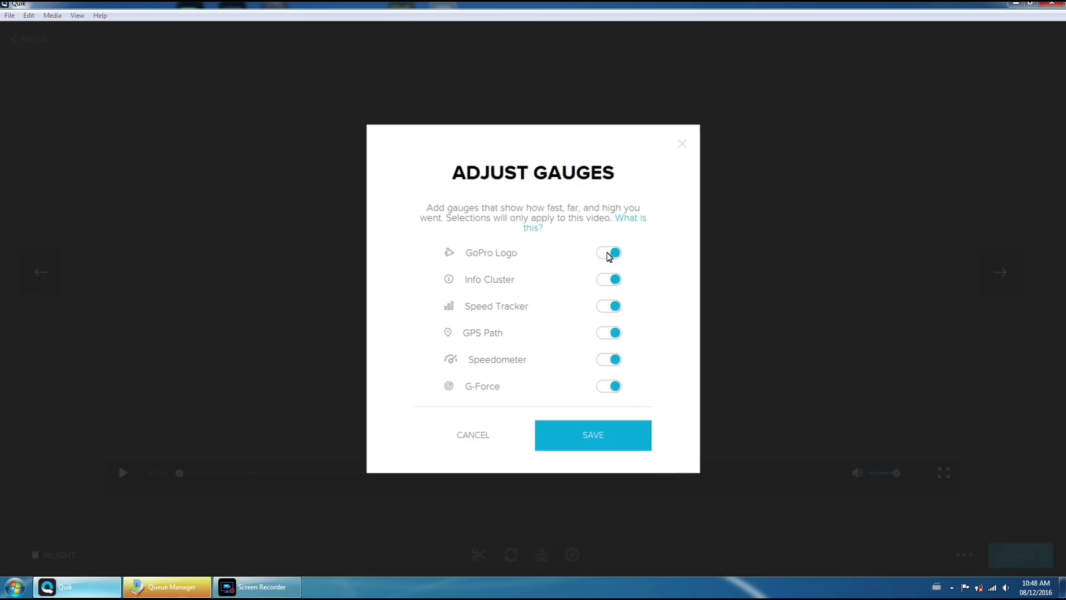
{"action": "left_click", "coordinate": [609, 254]}
{"action": "left_click", "coordinate": [681, 146]}
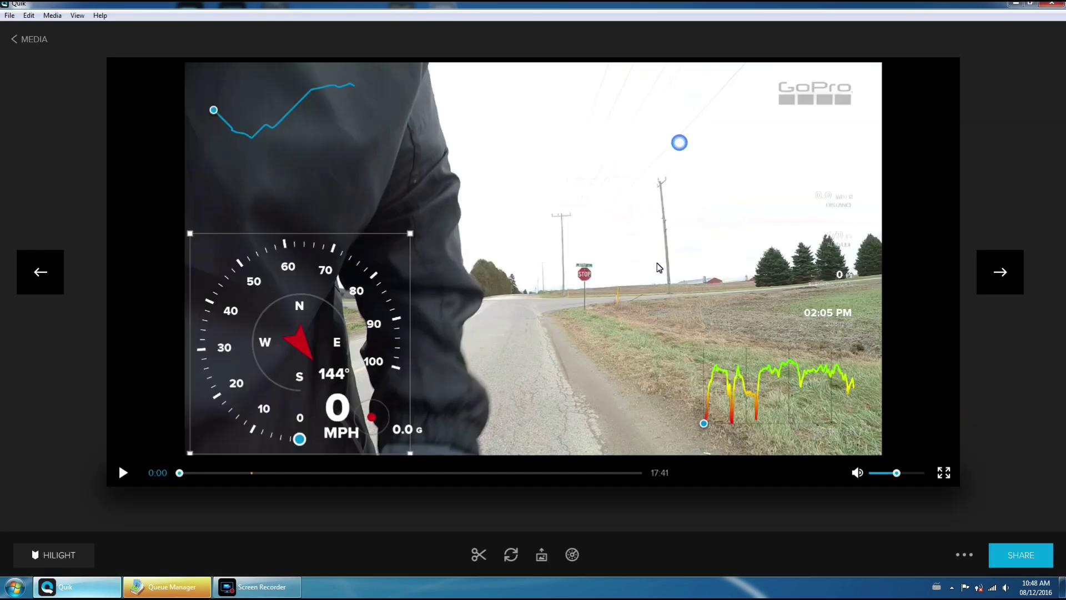
{"action": "left_click", "coordinate": [572, 554]}
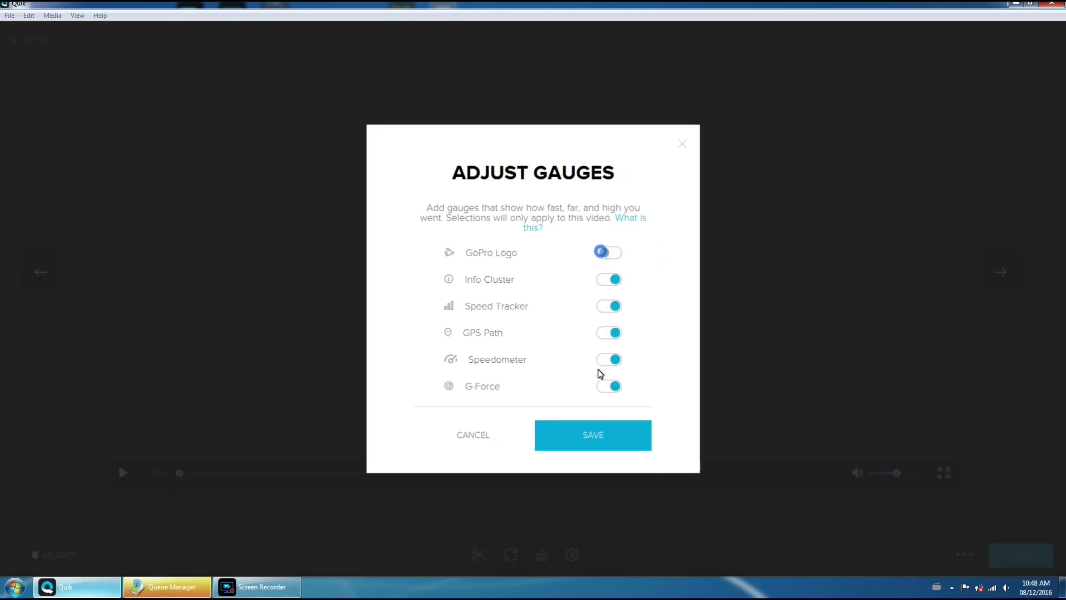
{"action": "left_click", "coordinate": [599, 436]}
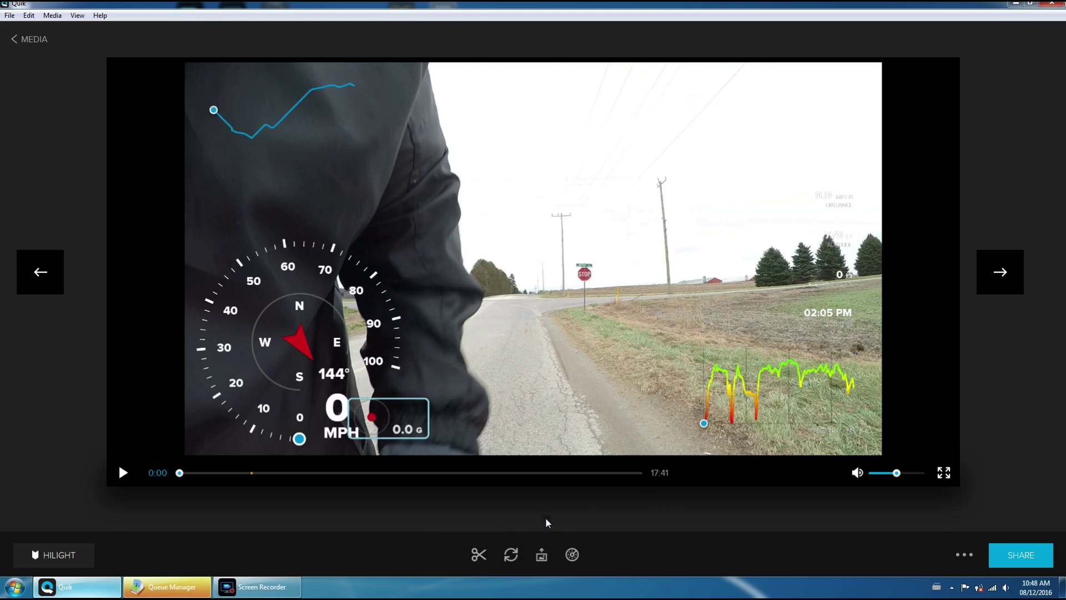
Start creating a shorter clip of the driving video with the scissors tool.
{"action": "left_click", "coordinate": [478, 555]}
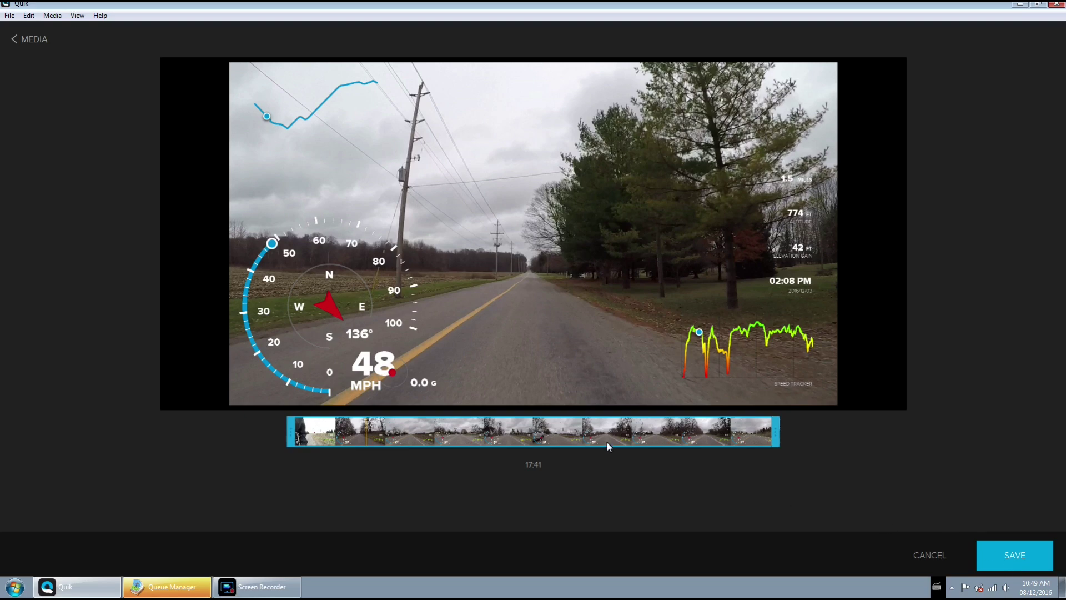
Trim the start so the clip runs 15:21, then cancel to keep the full 17:41 video.
{"action": "left_click_drag", "start_coordinate": [290, 432], "coordinate": [348, 432]}
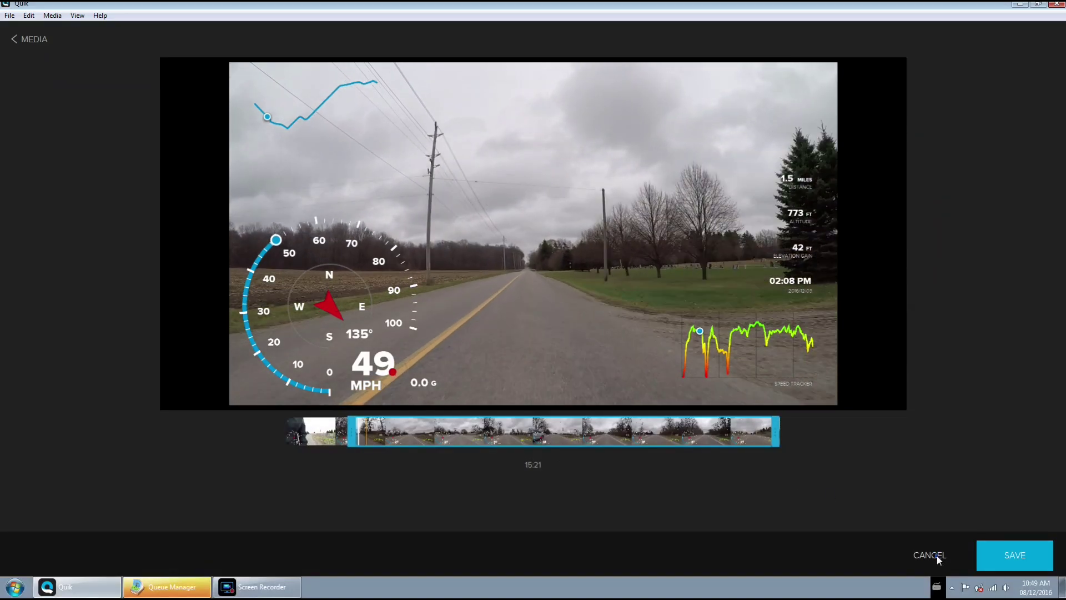
{"action": "left_click", "coordinate": [938, 555]}
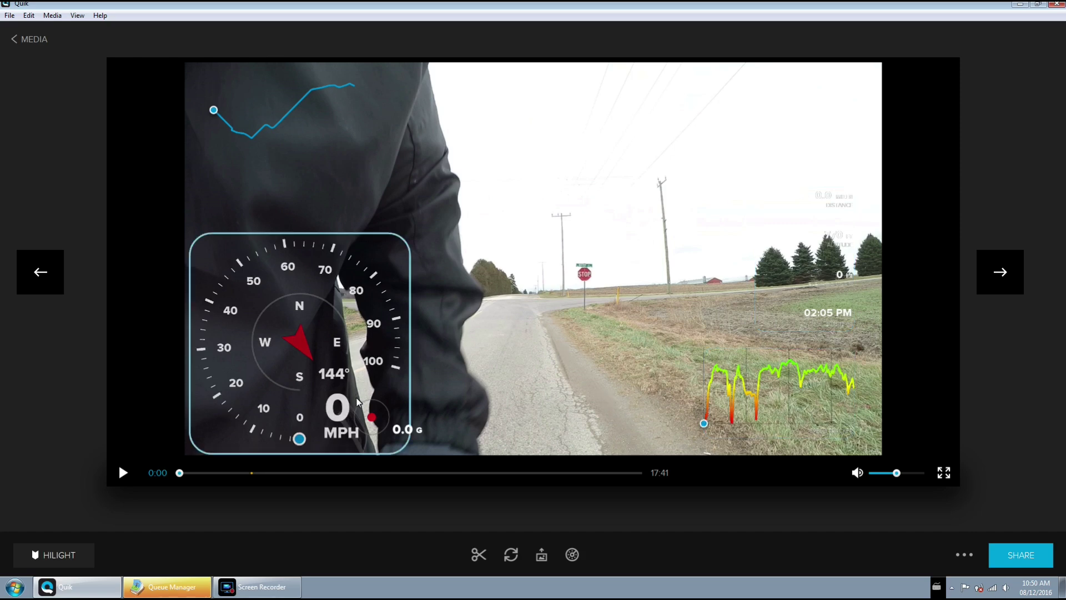
Move the G-force gauge right and slightly down, away from the speedometer.
{"action": "left_click", "coordinate": [383, 418]}
{"action": "left_click_drag", "start_coordinate": [383, 419], "coordinate": [443, 425]}
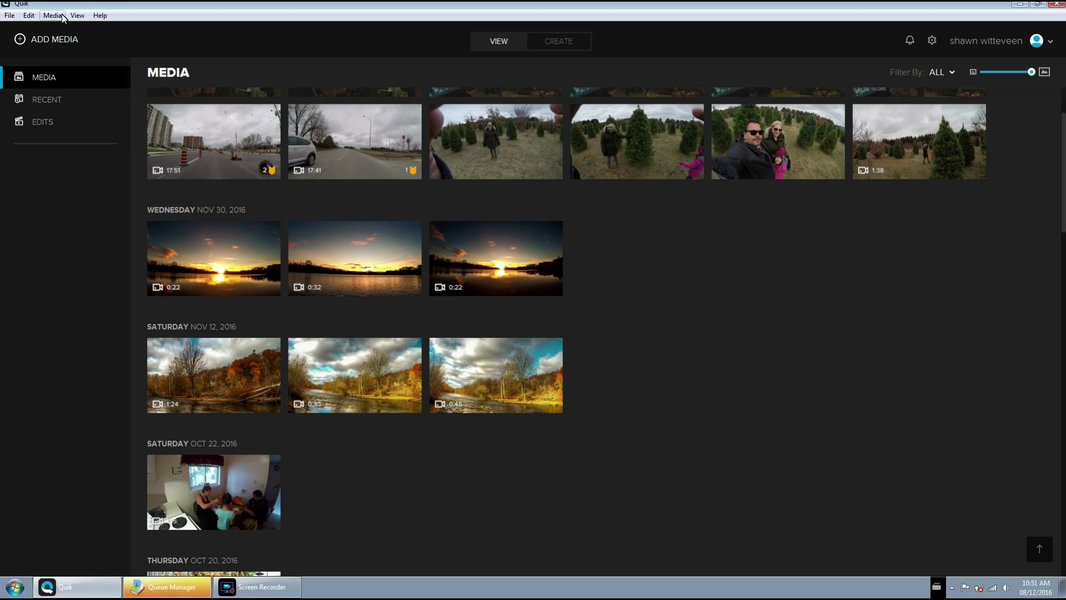
Open the Settings page via Edit > Preferences.
{"action": "left_click", "coordinate": [32, 16]}
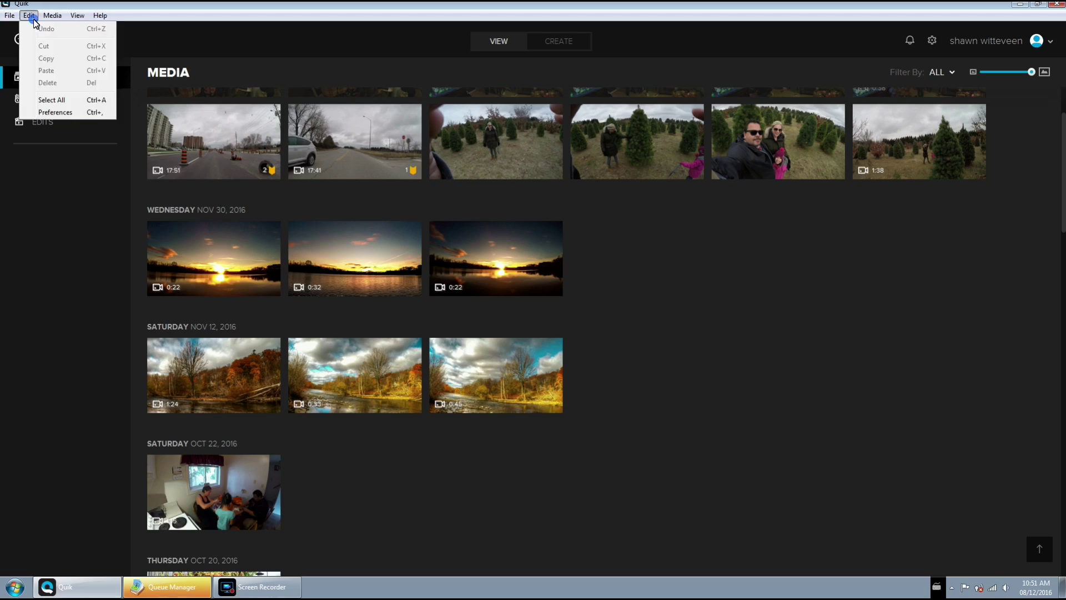
{"action": "left_click", "coordinate": [55, 113]}
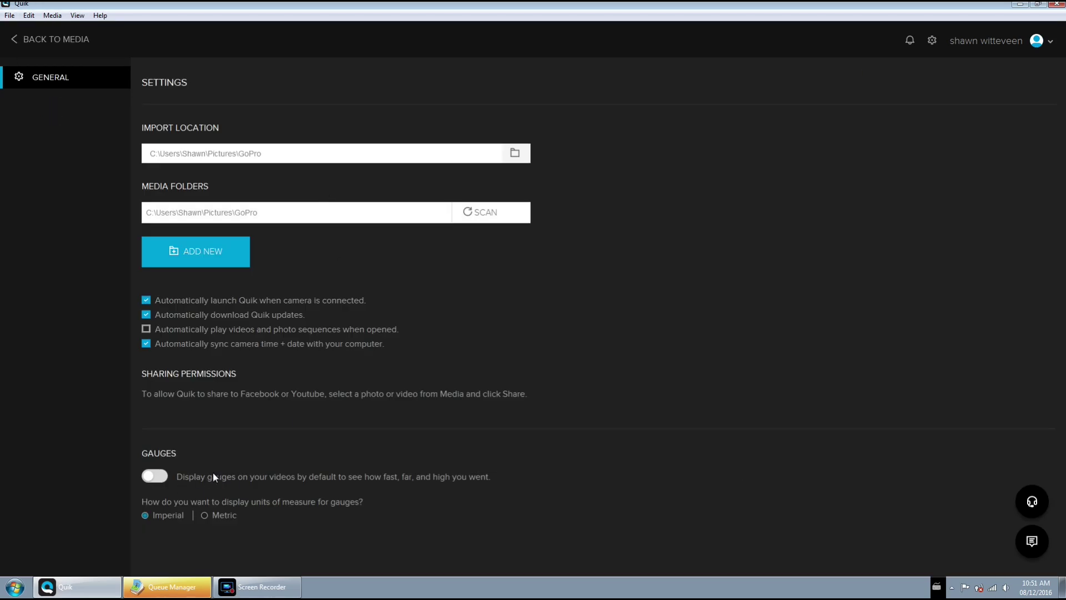